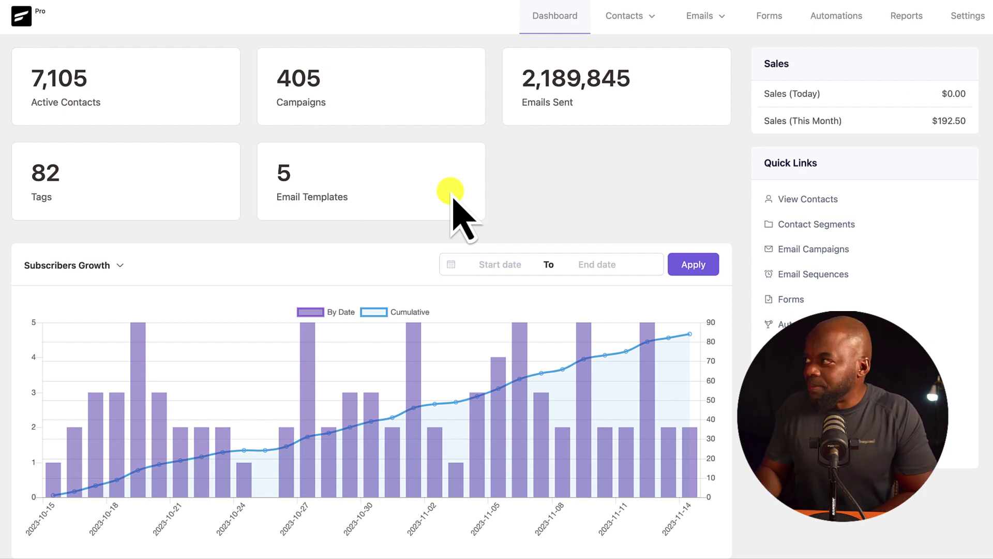
Step: Open the Bought SiteKrater 2 automation funnel and turn on its per-step stats
{"action": "left_click", "coordinate": [841, 18]}
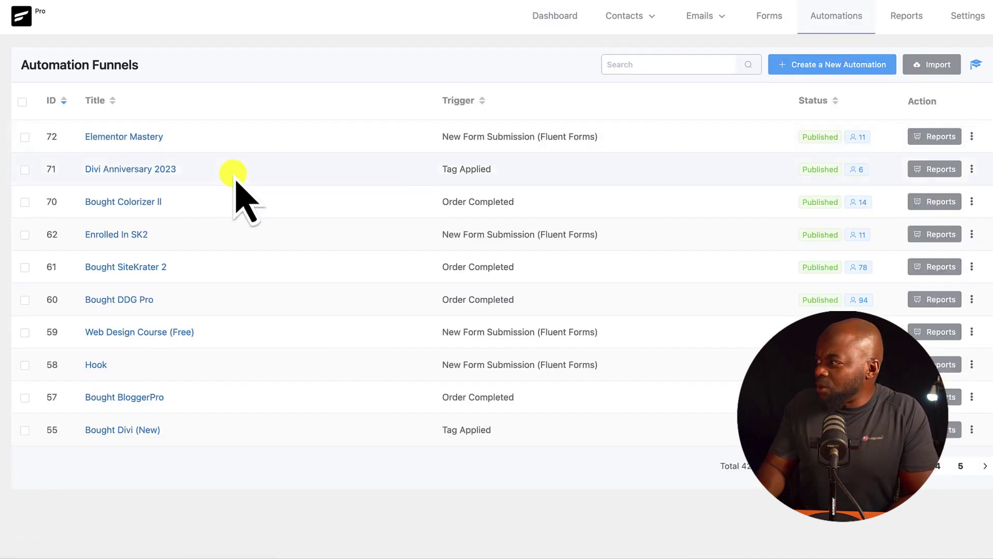
{"action": "left_click", "coordinate": [129, 267]}
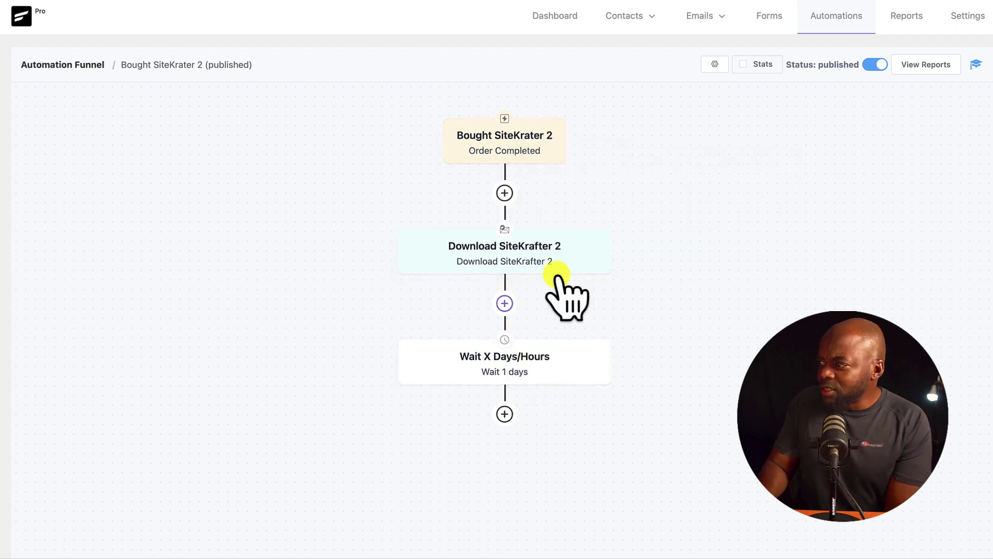
{"action": "left_click", "coordinate": [742, 65]}
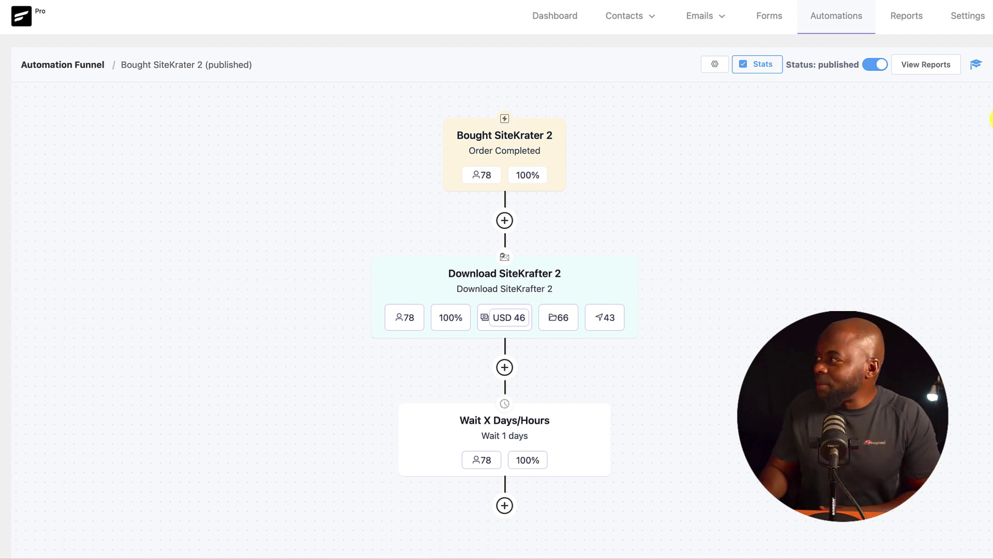
Step: Review the advanced reports, checking the WooCommerce sales report and then the LearnDash report
{"action": "left_click", "coordinate": [908, 15]}
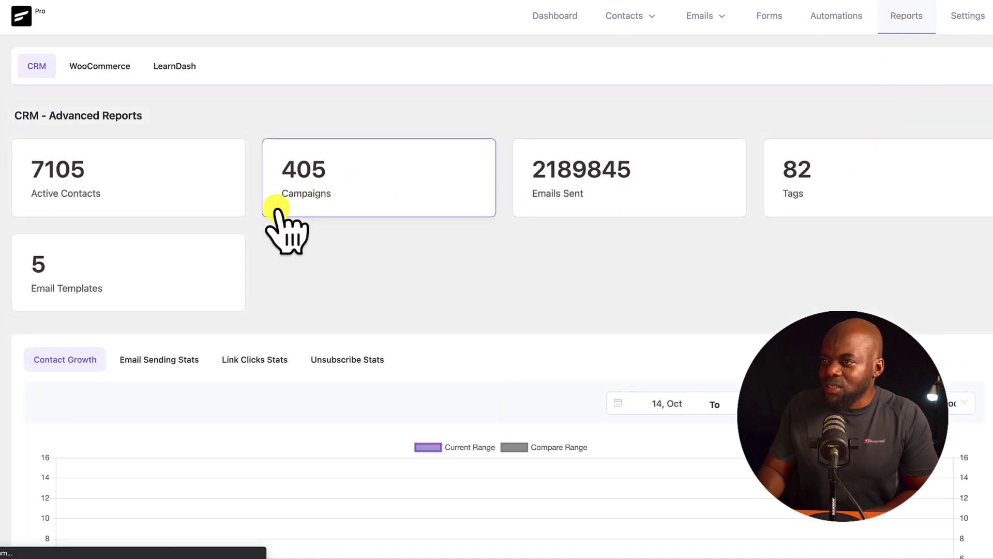
{"action": "left_click", "coordinate": [105, 66]}
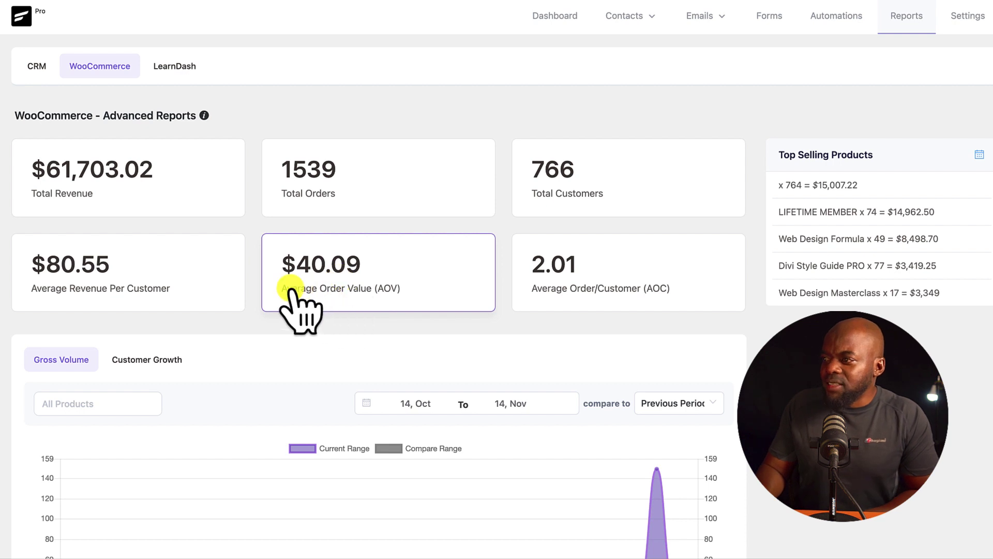
{"action": "scroll", "coordinate": [647, 289], "scroll_direction": "down", "scroll_amount": 1}
{"action": "scroll", "coordinate": [657, 288], "scroll_direction": "down", "scroll_amount": 3}
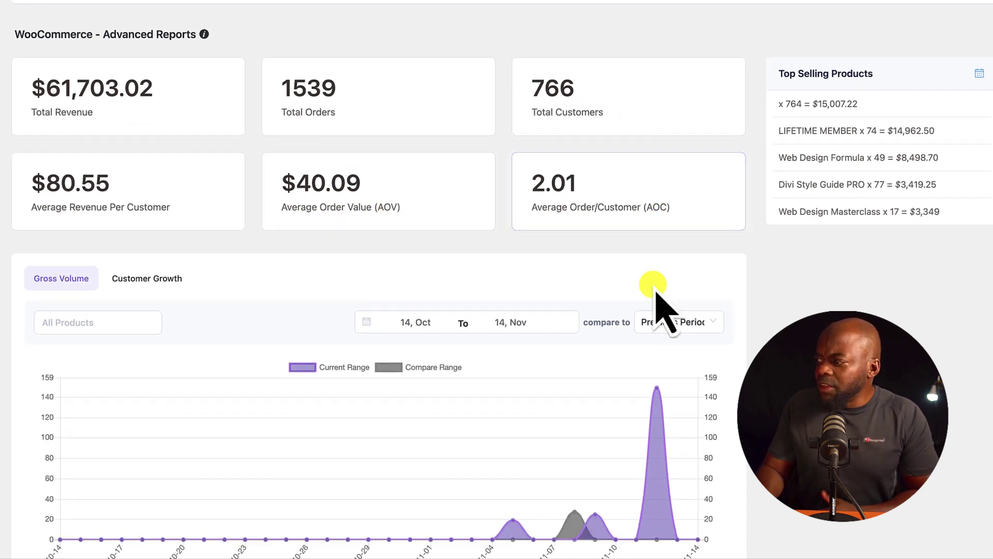
{"action": "scroll", "coordinate": [657, 288], "scroll_direction": "up", "scroll_amount": 3}
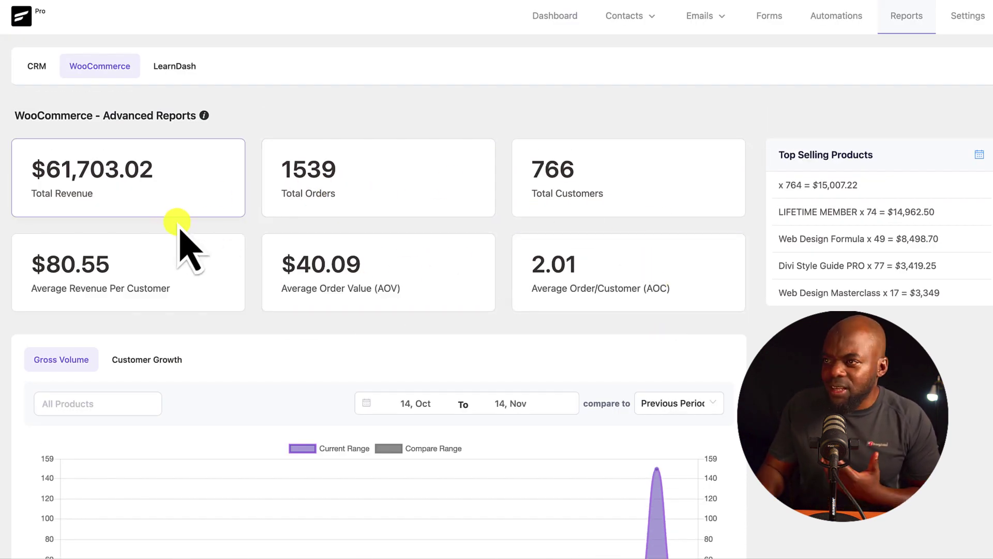
{"action": "left_click", "coordinate": [177, 62]}
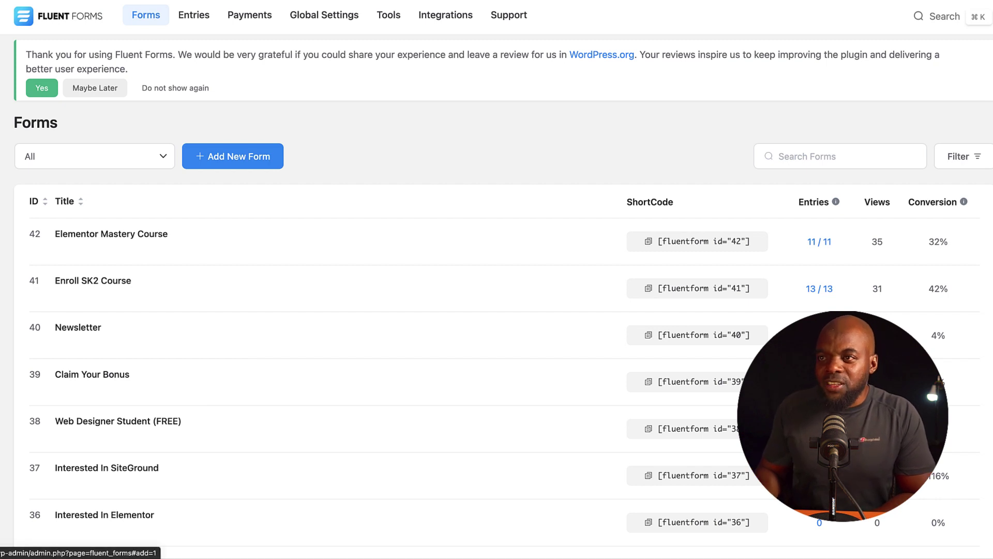
Step: Create a new conversational form and preview it, trying the name question
{"action": "left_click", "coordinate": [233, 156]}
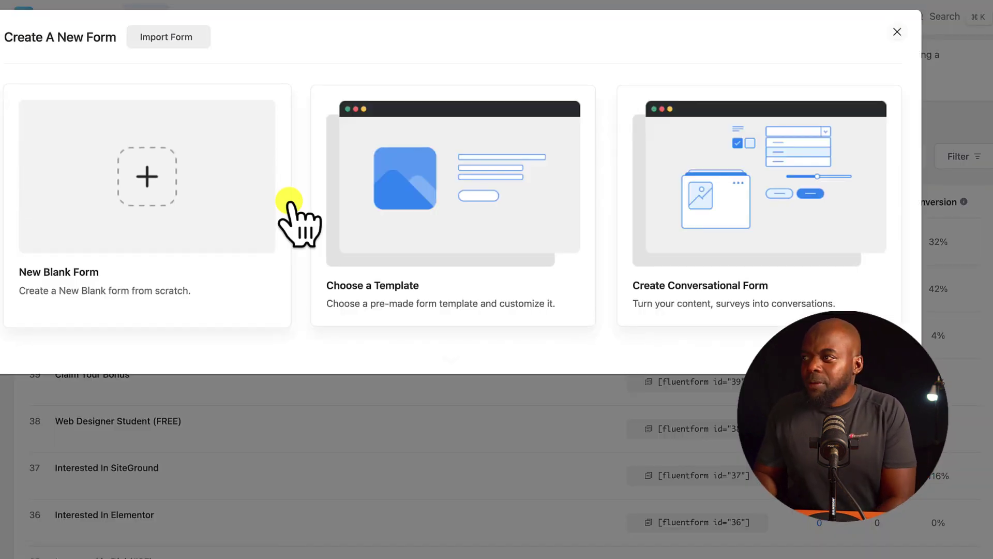
{"action": "left_click", "coordinate": [345, 225]}
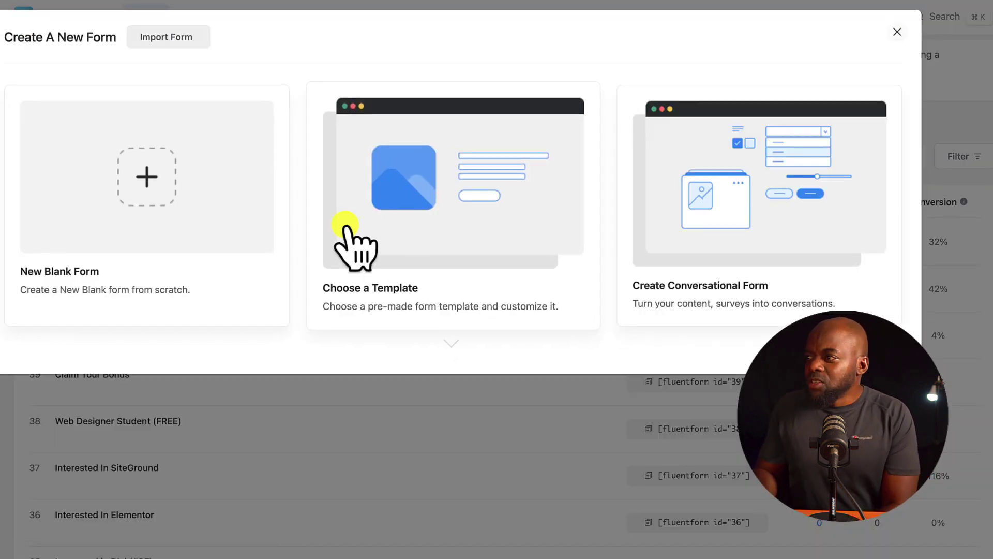
{"action": "left_click", "coordinate": [727, 217]}
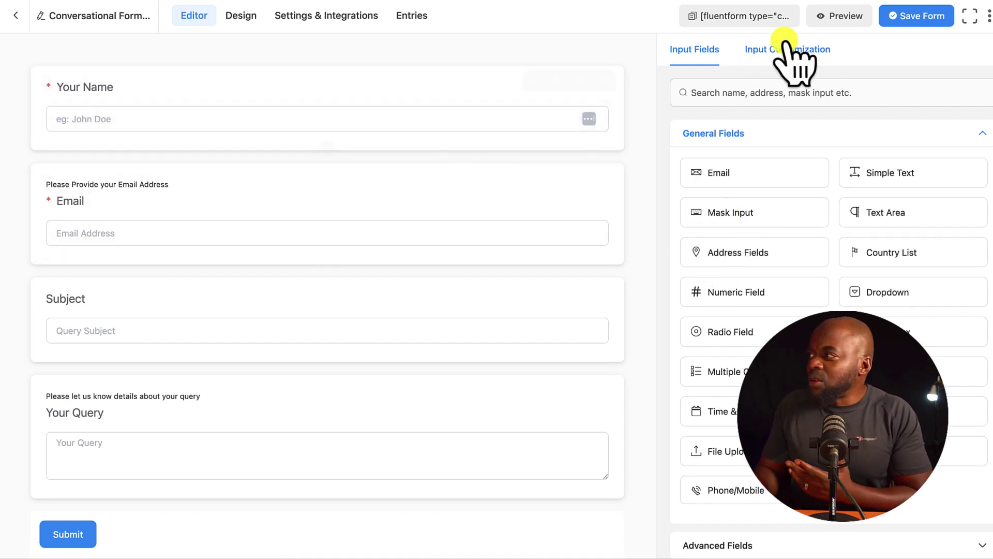
{"action": "left_click", "coordinate": [855, 16]}
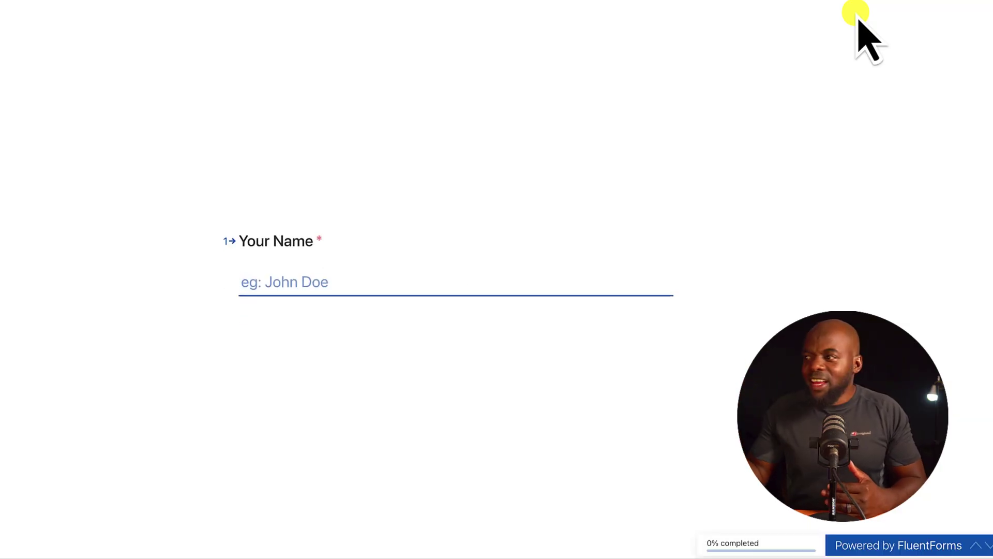
{"action": "left_click", "coordinate": [306, 280]}
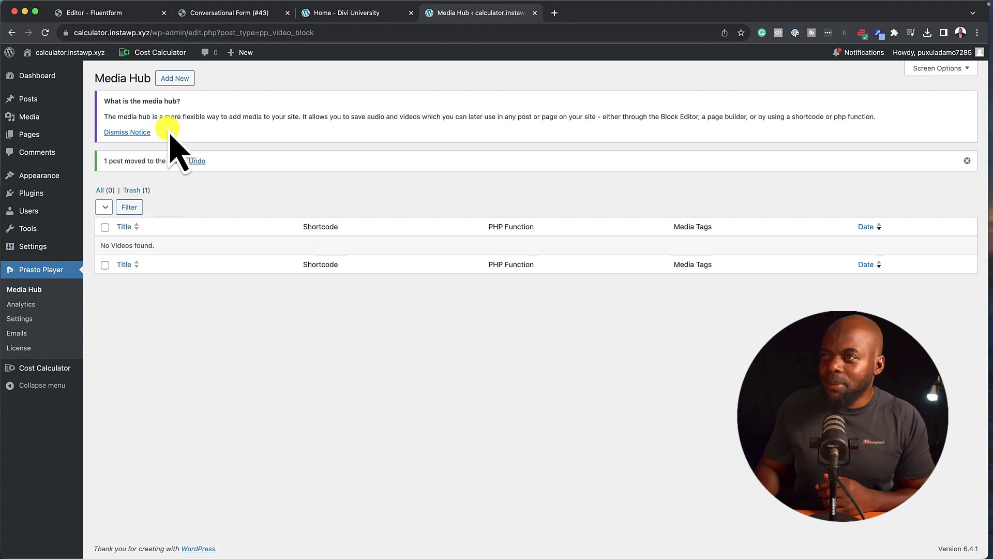
Step: Add a new video titled 'test' that loads a pasted YouTube link
{"action": "left_click", "coordinate": [182, 77]}
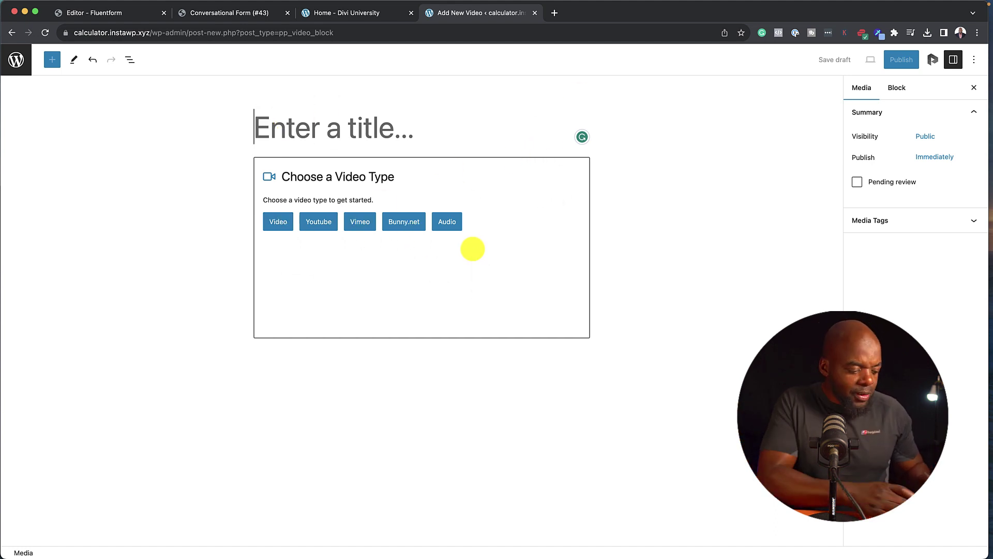
{"action": "type", "text": "test"}
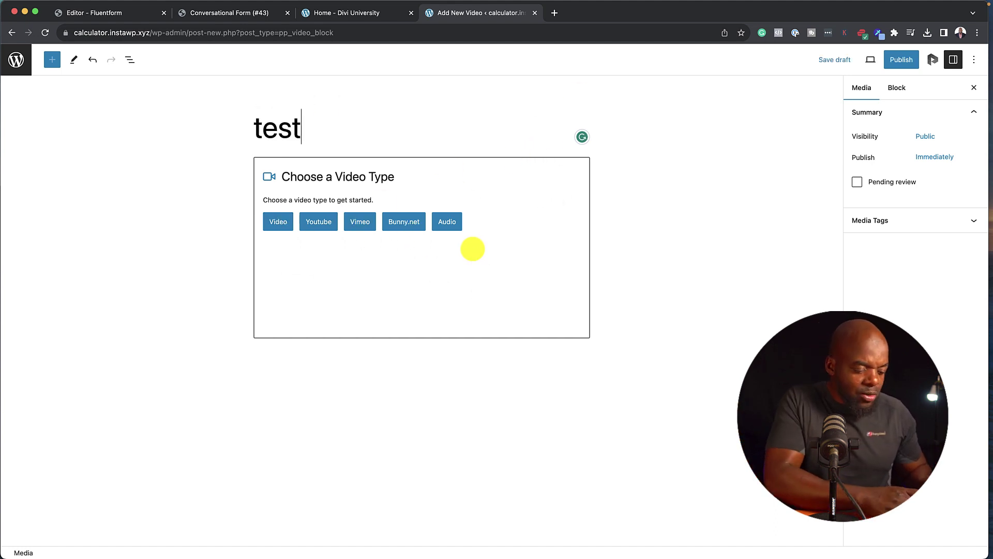
{"action": "left_click", "coordinate": [331, 224]}
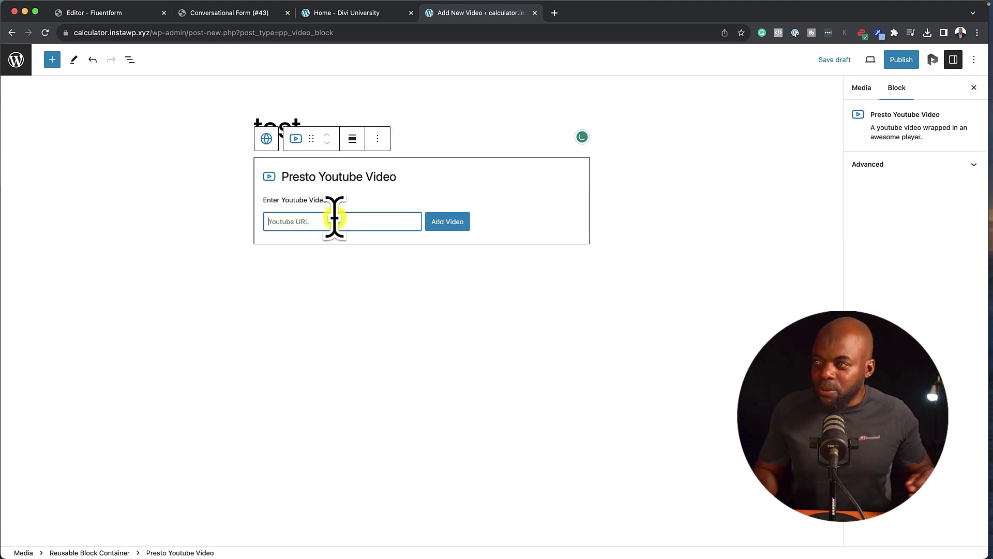
{"action": "key", "text": "super+v"}
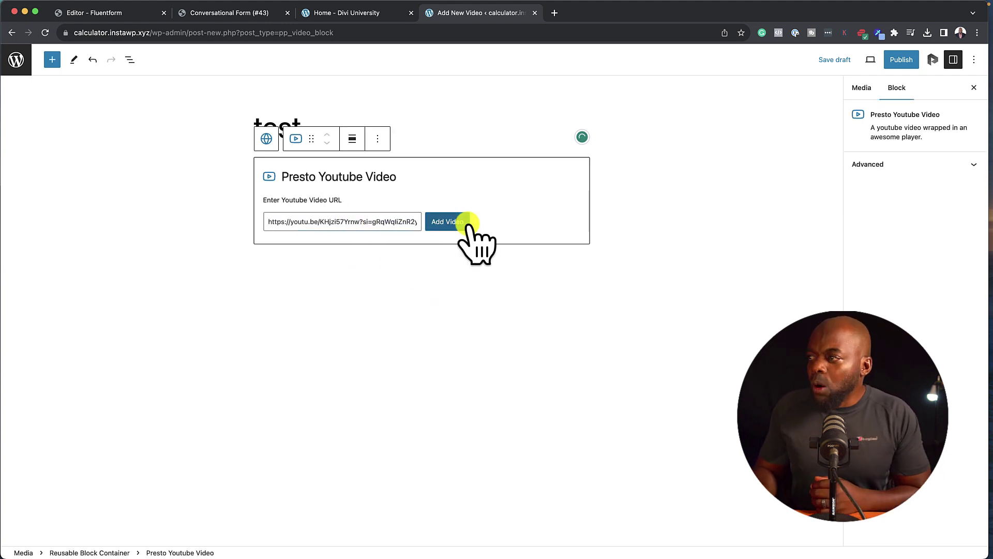
{"action": "left_click", "coordinate": [463, 223]}
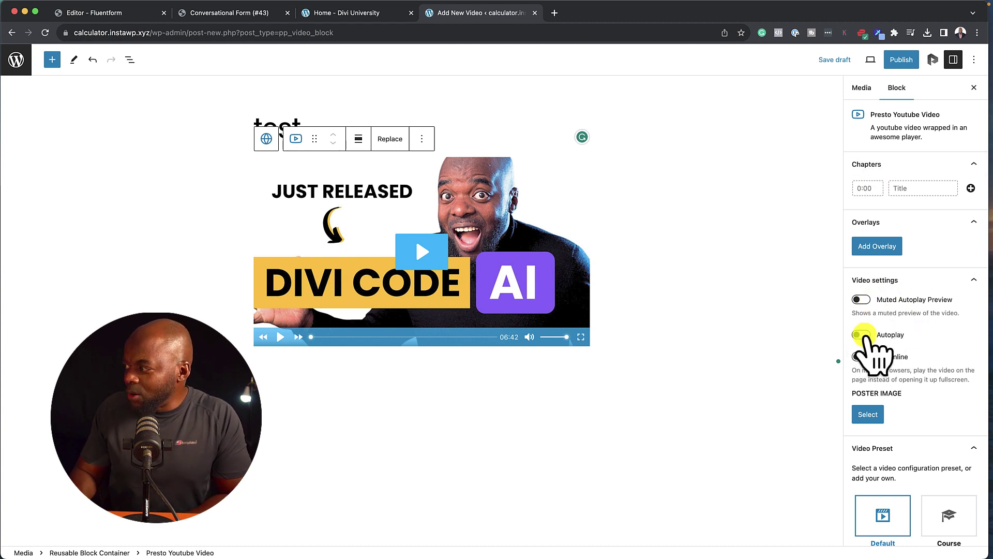
Step: Set the car photo as the video's poster image
{"action": "scroll", "coordinate": [910, 408], "scroll_direction": "down", "scroll_amount": 1}
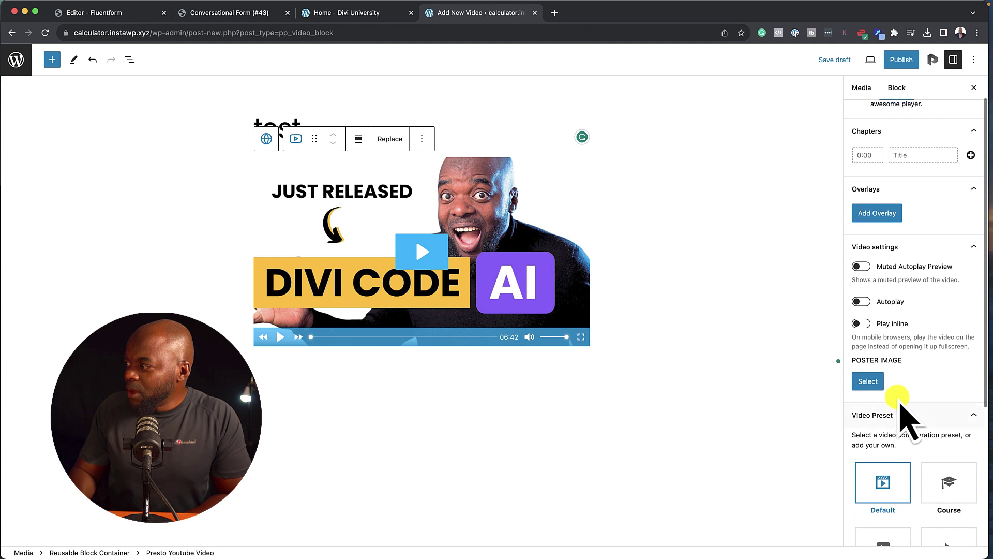
{"action": "left_click", "coordinate": [875, 383]}
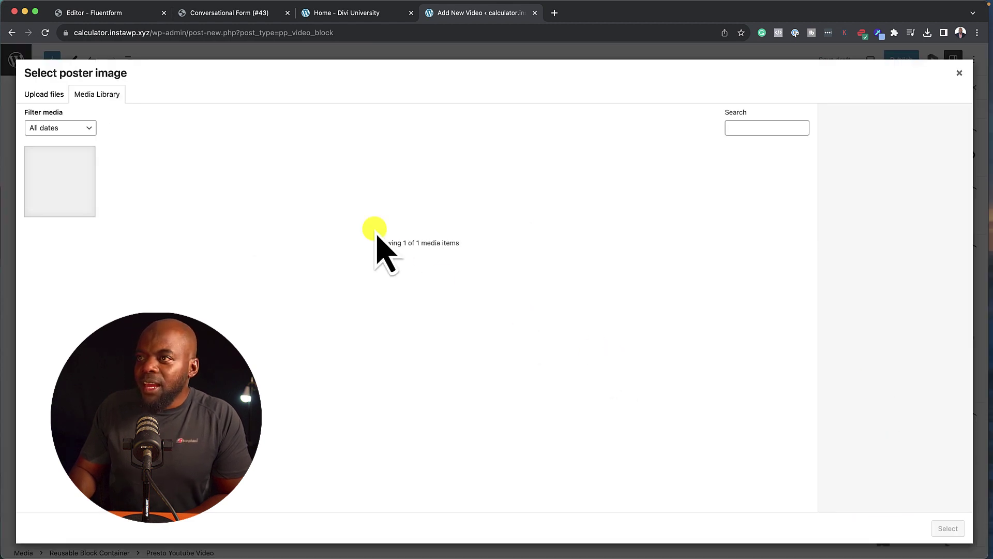
{"action": "left_click", "coordinate": [75, 202]}
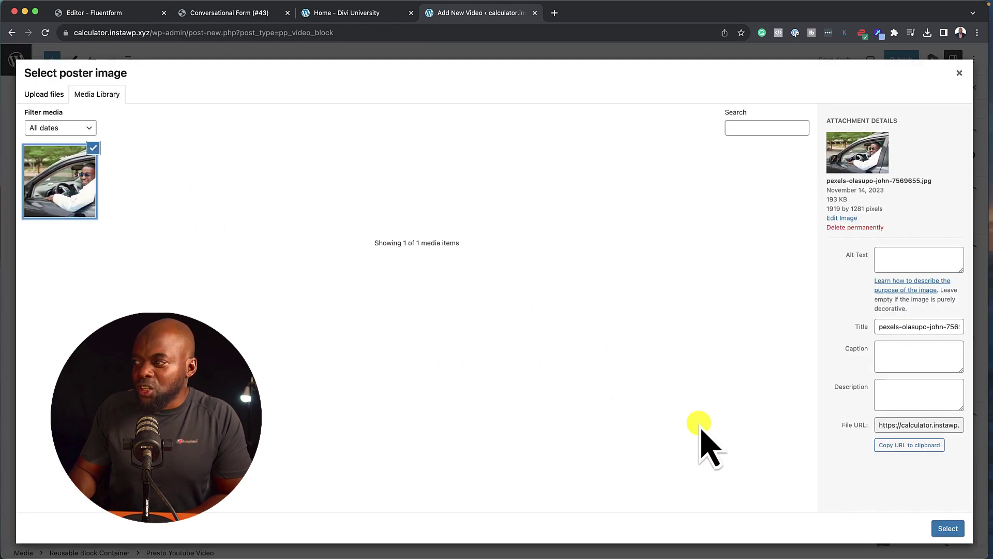
{"action": "left_click", "coordinate": [947, 529]}
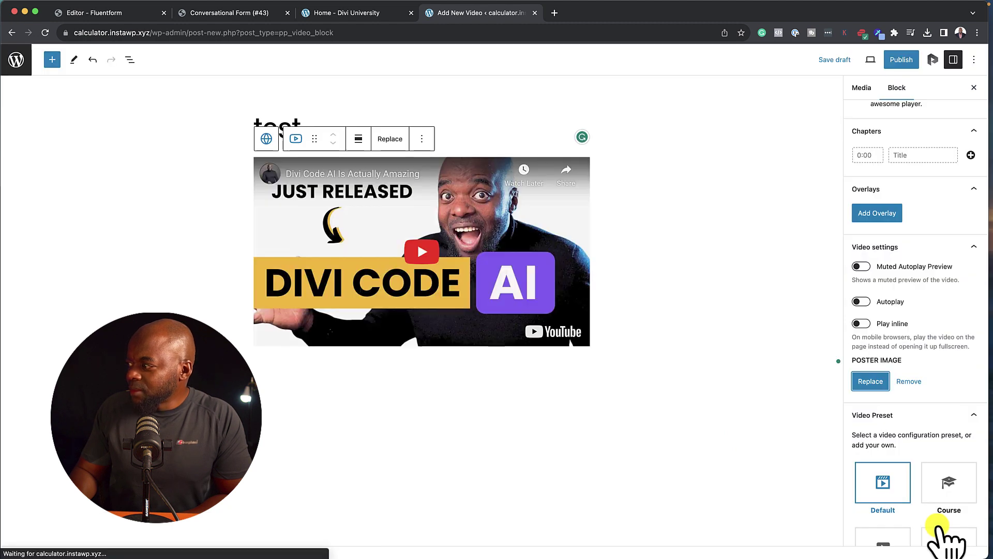
Step: Change the global player branding colour to dark teal, hex 124156
{"action": "scroll", "coordinate": [931, 497], "scroll_direction": "down", "scroll_amount": 5}
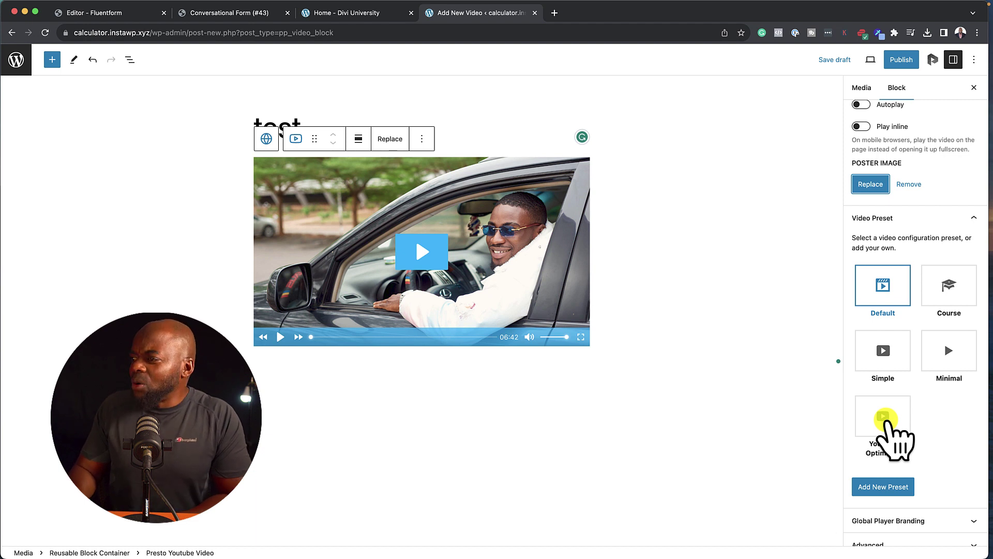
{"action": "scroll", "coordinate": [947, 471], "scroll_direction": "down", "scroll_amount": 1}
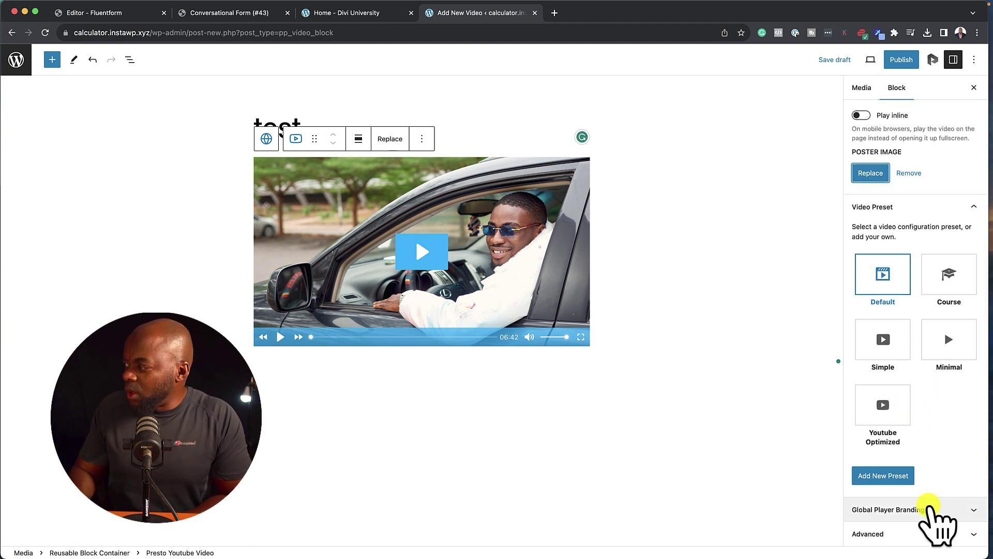
{"action": "left_click", "coordinate": [929, 510]}
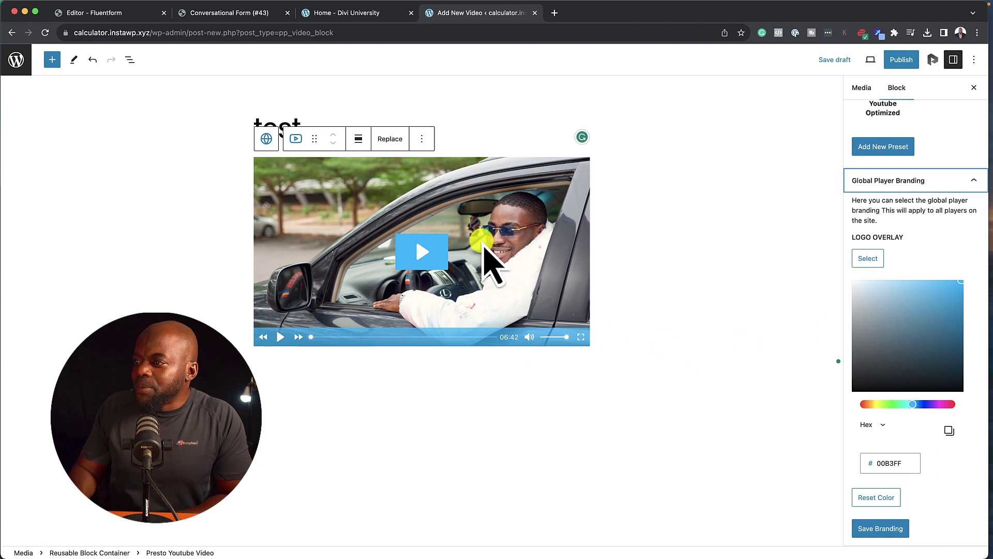
{"action": "left_click", "coordinate": [909, 351]}
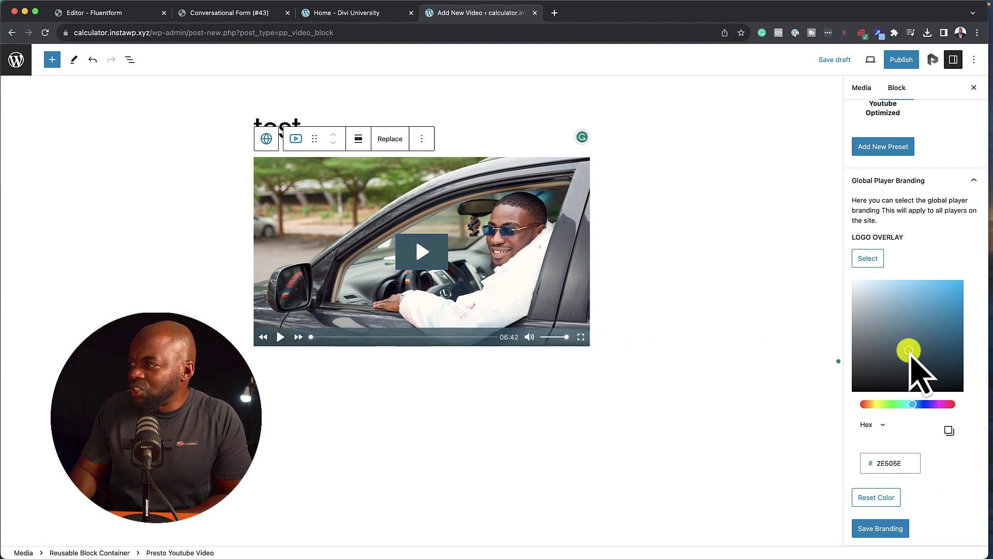
{"action": "left_click_drag", "start_coordinate": [909, 351], "coordinate": [980, 316]}
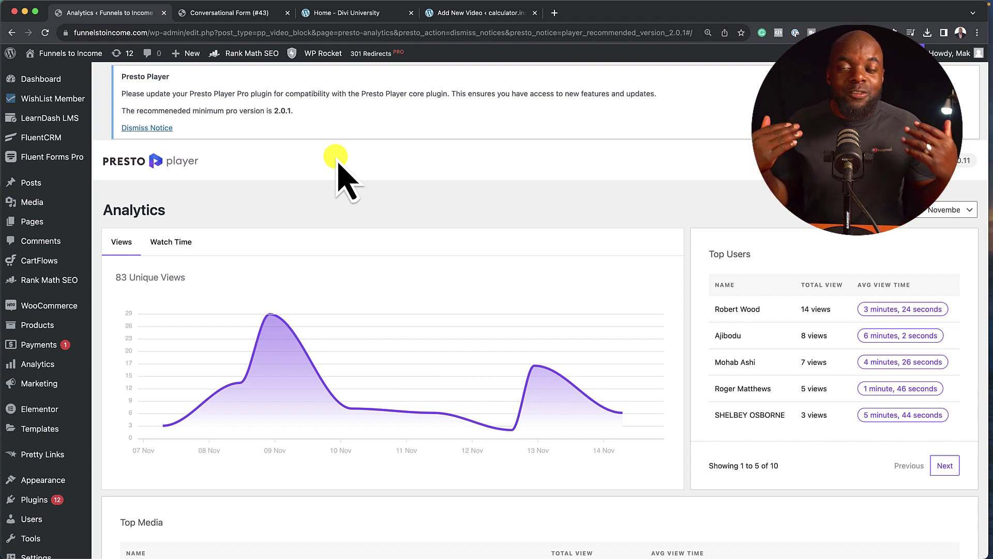
Step: Show average watch time per day on the analytics chart and review the Top Media list
{"action": "mouse_move", "coordinate": [223, 365]}
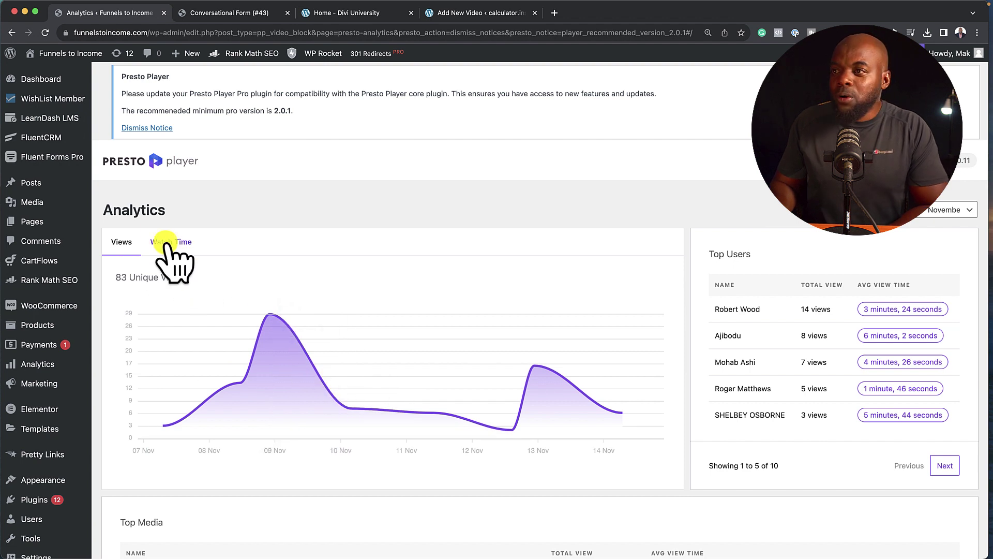
{"action": "left_click", "coordinate": [175, 244]}
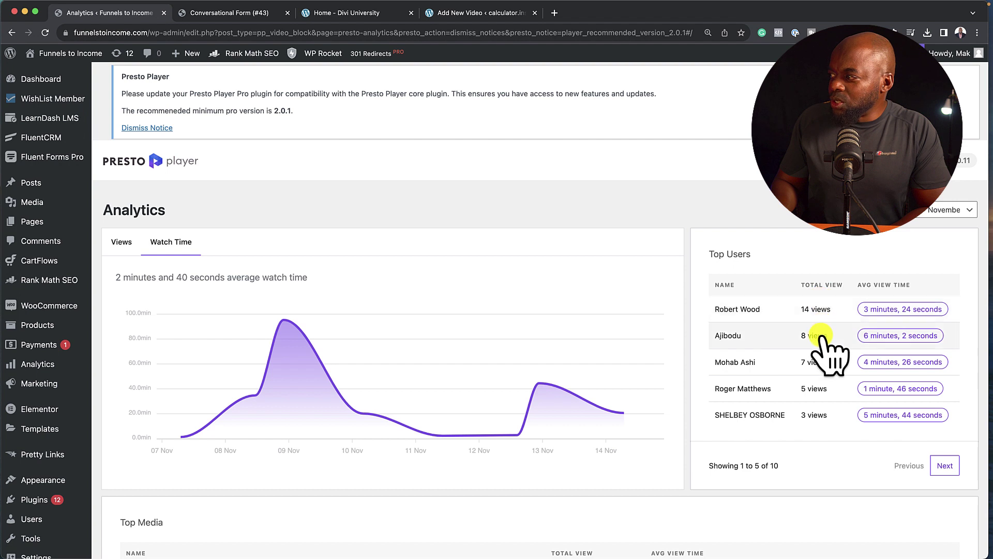
{"action": "scroll", "coordinate": [600, 385], "scroll_direction": "down", "scroll_amount": 3}
{"action": "scroll", "coordinate": [570, 383], "scroll_direction": "down", "scroll_amount": 2}
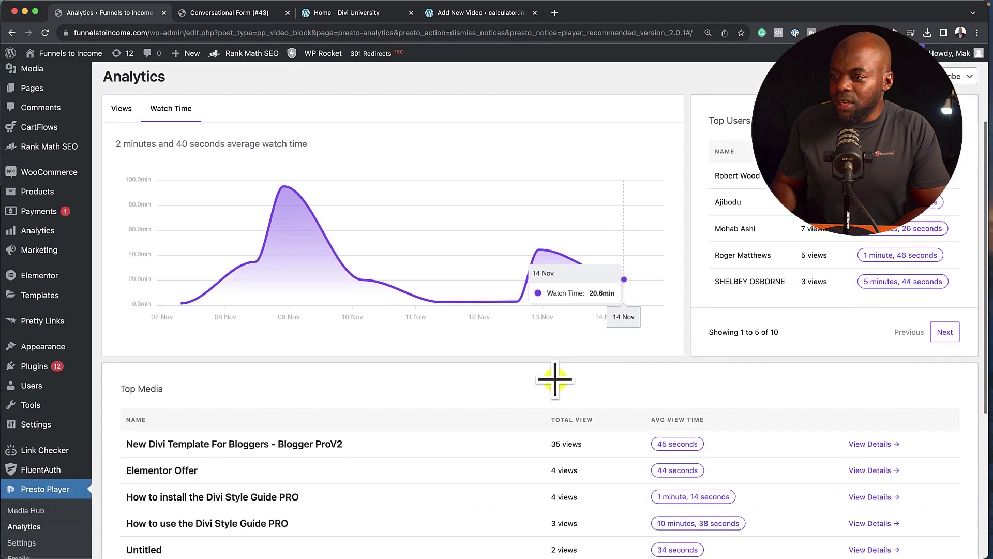
{"action": "scroll", "coordinate": [439, 368], "scroll_direction": "up", "scroll_amount": 5}
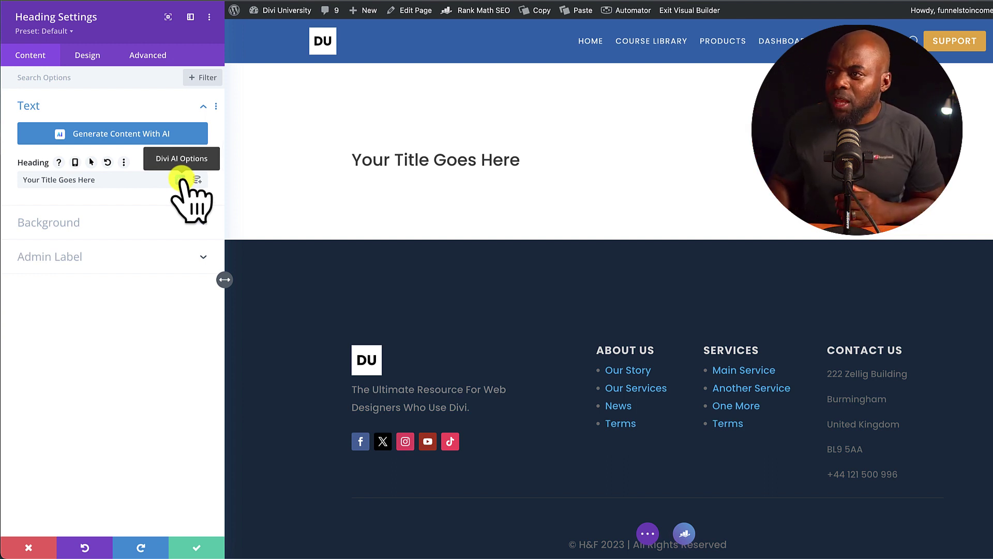
Step: Generate a heading from the AI prompt 'suggest a fantastic vegan restaurant headline', retry once, and apply it
{"action": "left_click", "coordinate": [182, 179]}
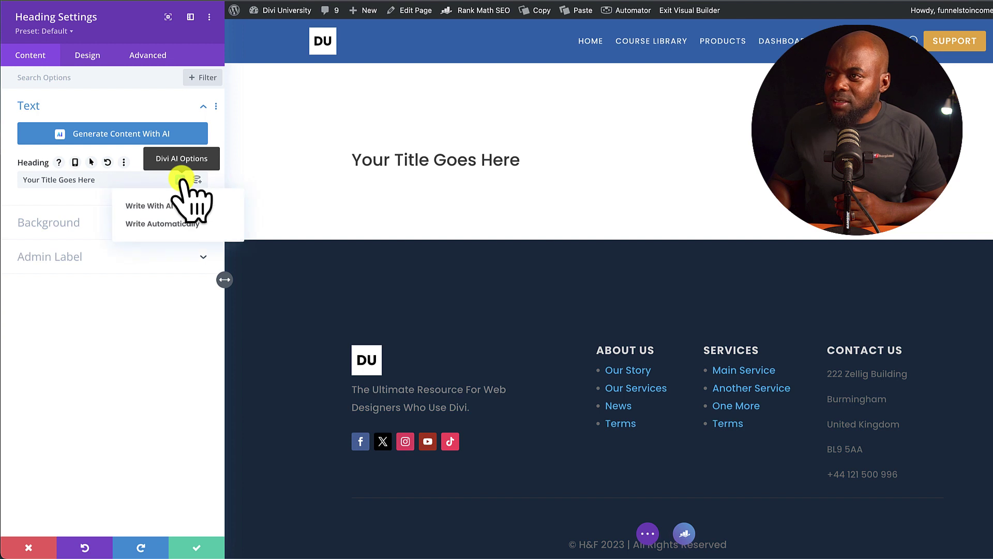
{"action": "left_click", "coordinate": [182, 207]}
{"action": "left_click", "coordinate": [499, 259]}
{"action": "type", "text": "suggest a fantastic vegan restaurant headline"}
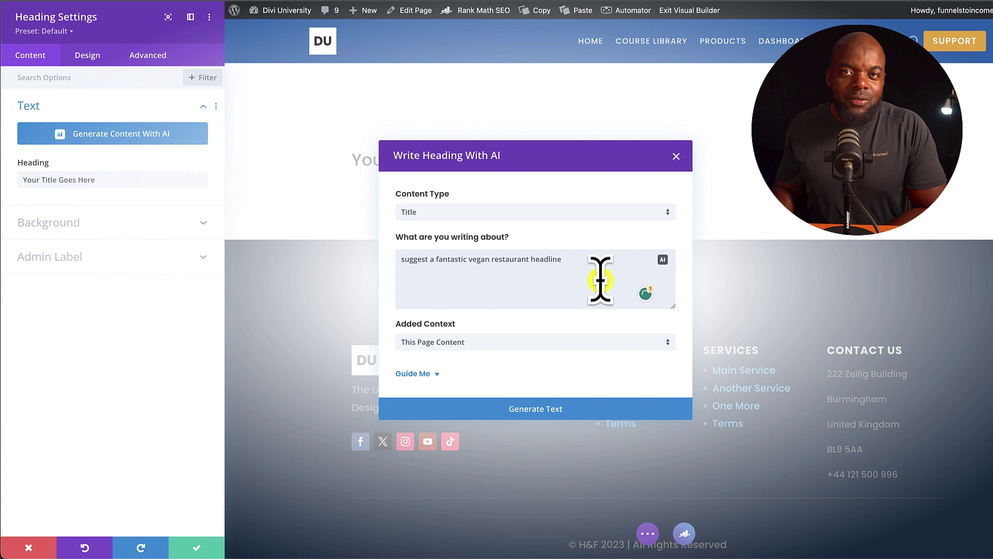
{"action": "left_click", "coordinate": [523, 410]}
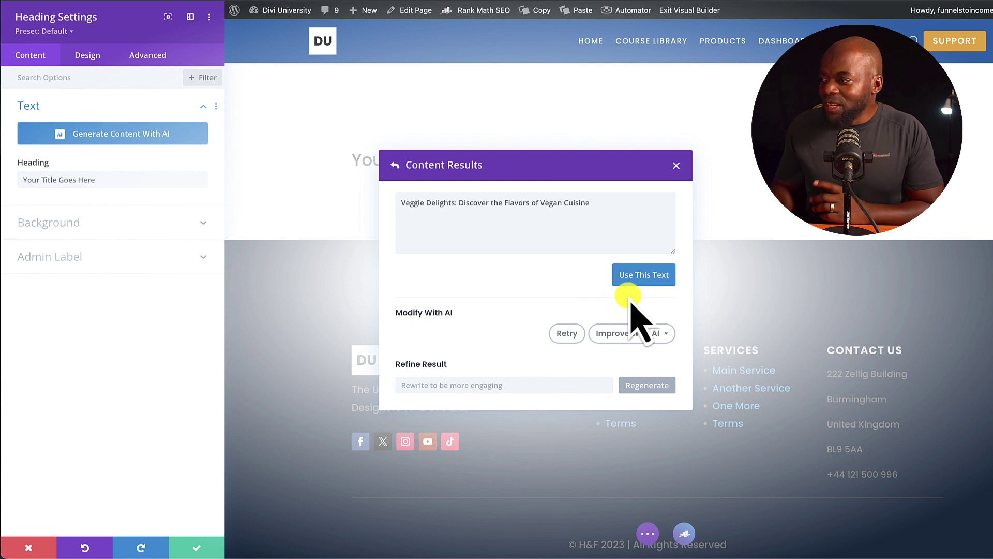
{"action": "left_click", "coordinate": [568, 334]}
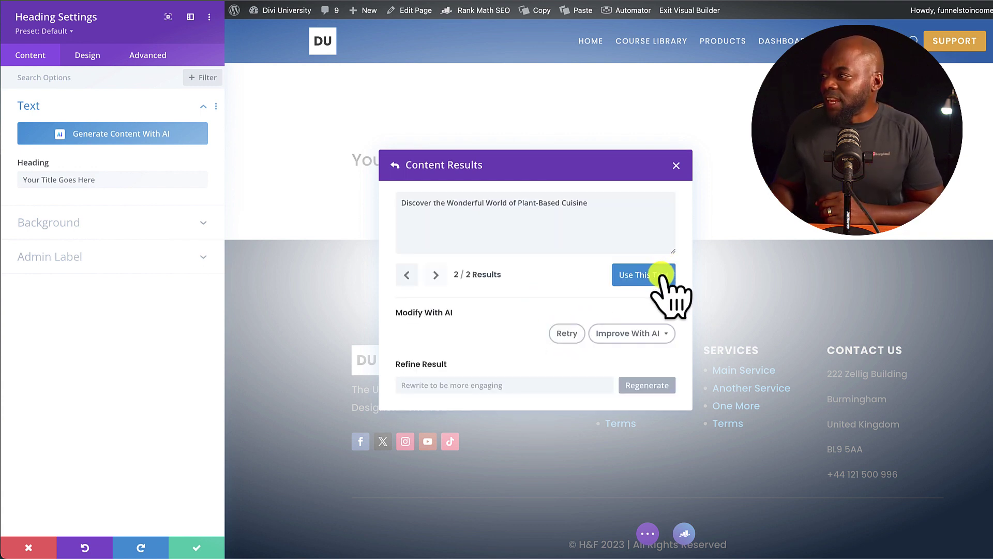
{"action": "left_click", "coordinate": [663, 276]}
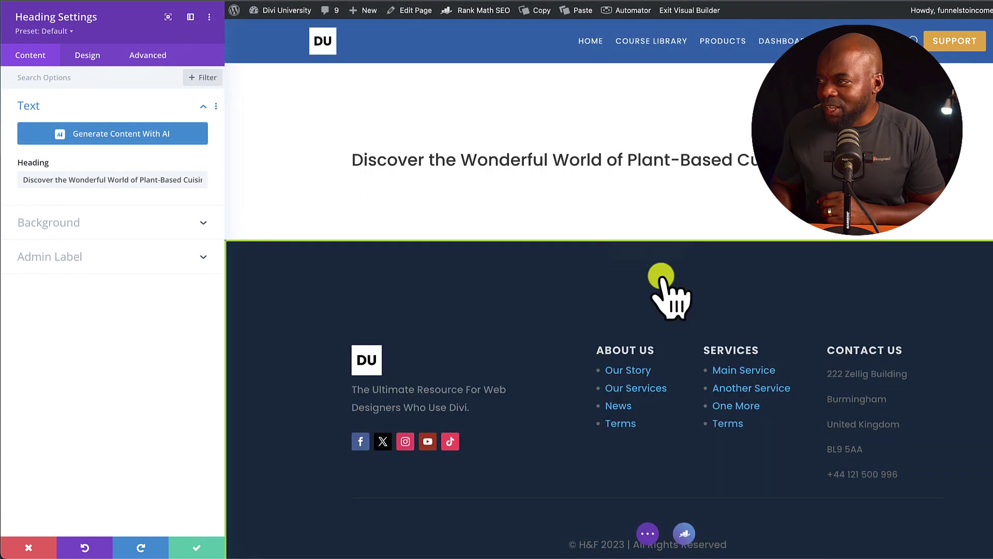
Step: Add AI-generated custom CSS to the heading from the prompt 'make this heading 22px and blue'
{"action": "left_click", "coordinate": [149, 56]}
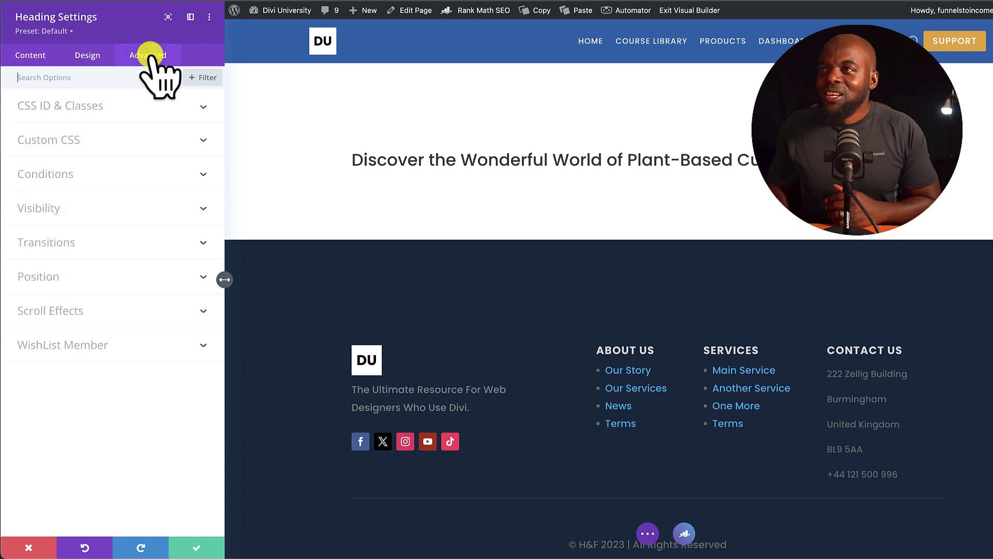
{"action": "left_click", "coordinate": [105, 140]}
{"action": "left_click", "coordinate": [83, 215]}
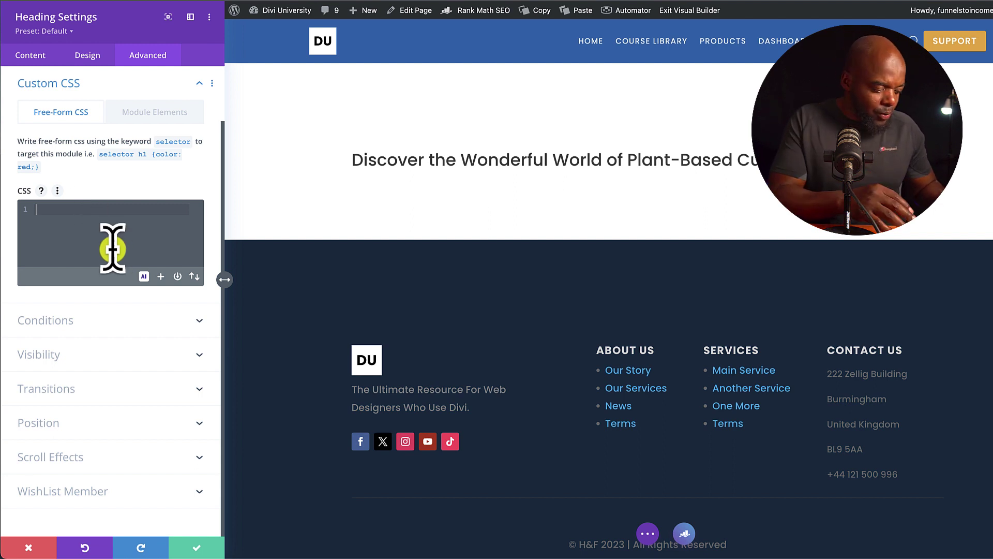
{"action": "left_click", "coordinate": [144, 277]}
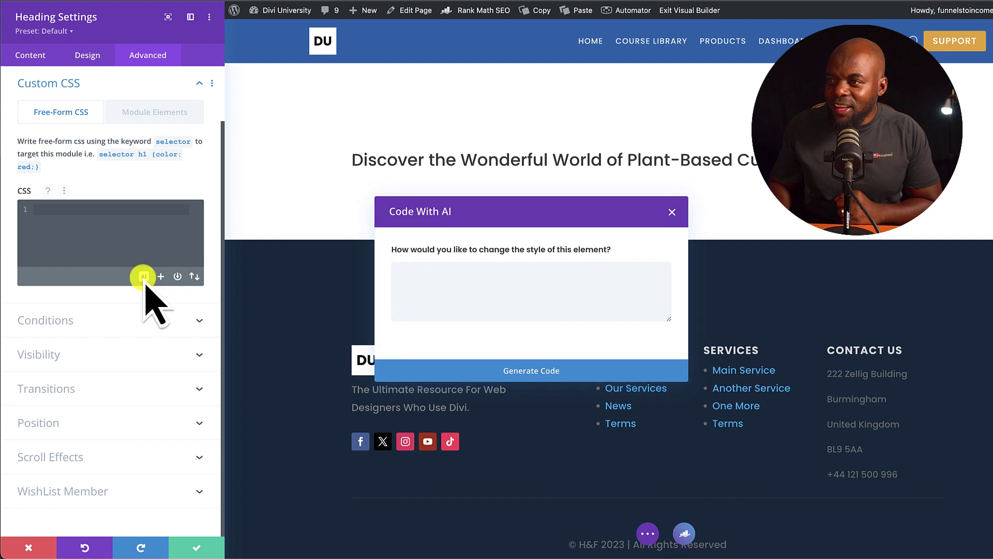
{"action": "left_click", "coordinate": [421, 288]}
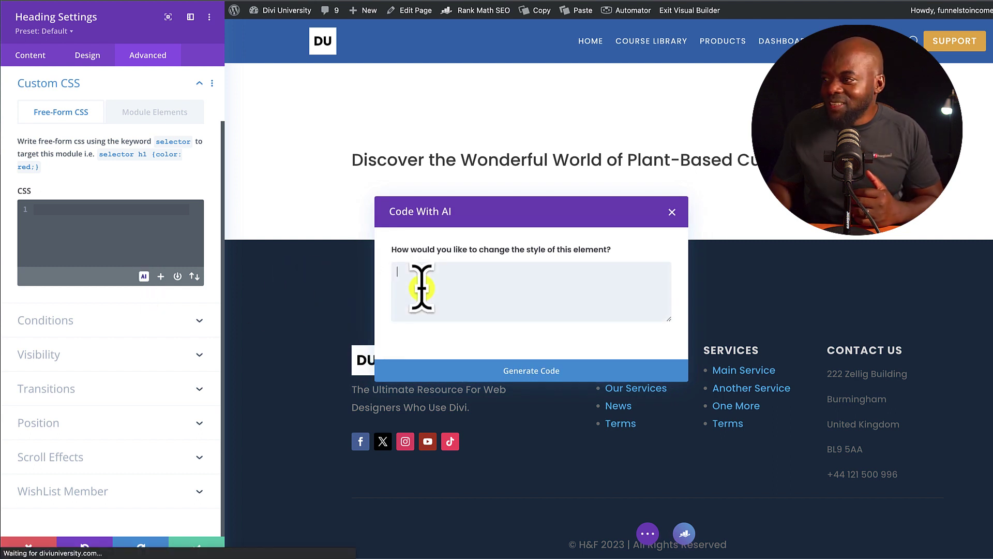
{"action": "type", "text": "make this heading 22px and blue"}
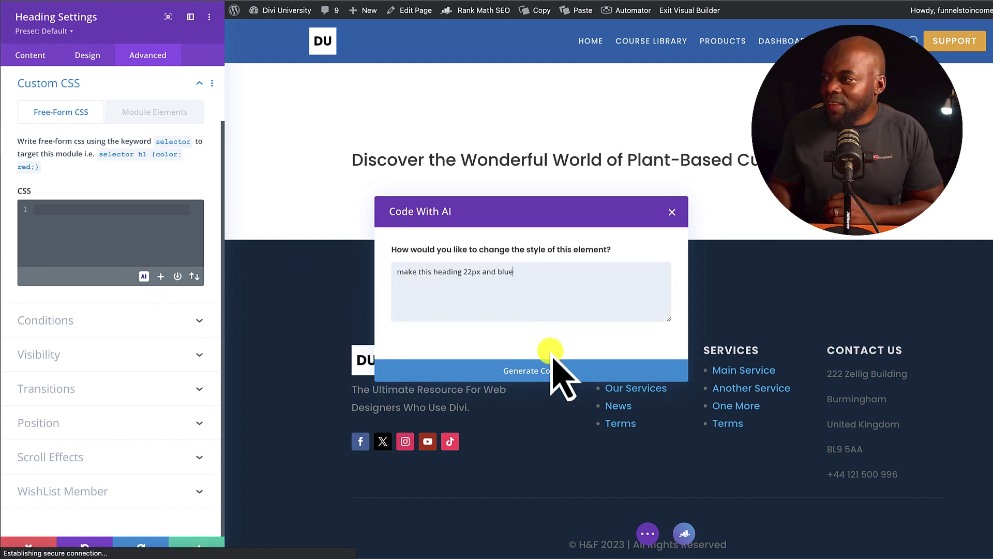
{"action": "left_click", "coordinate": [539, 372]}
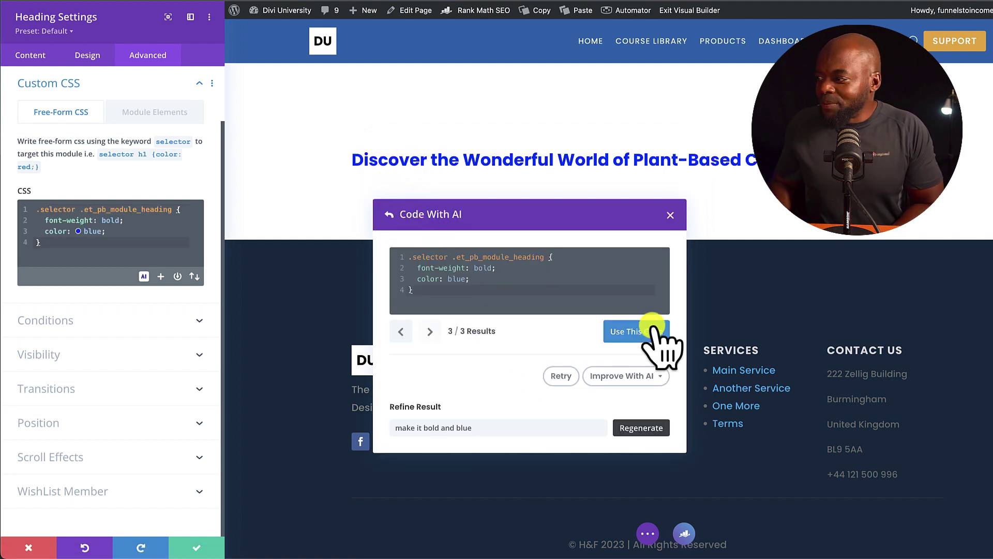
{"action": "left_click", "coordinate": [651, 335]}
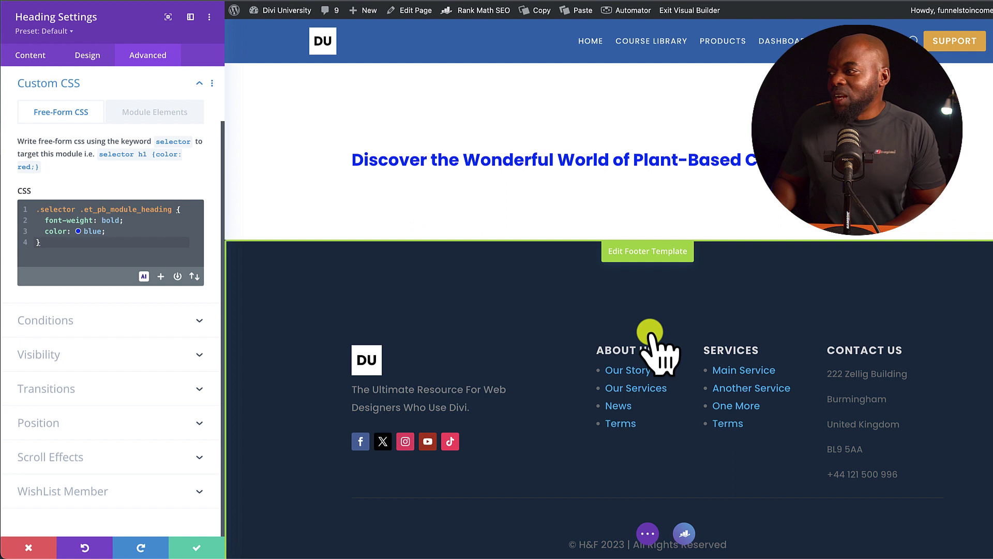